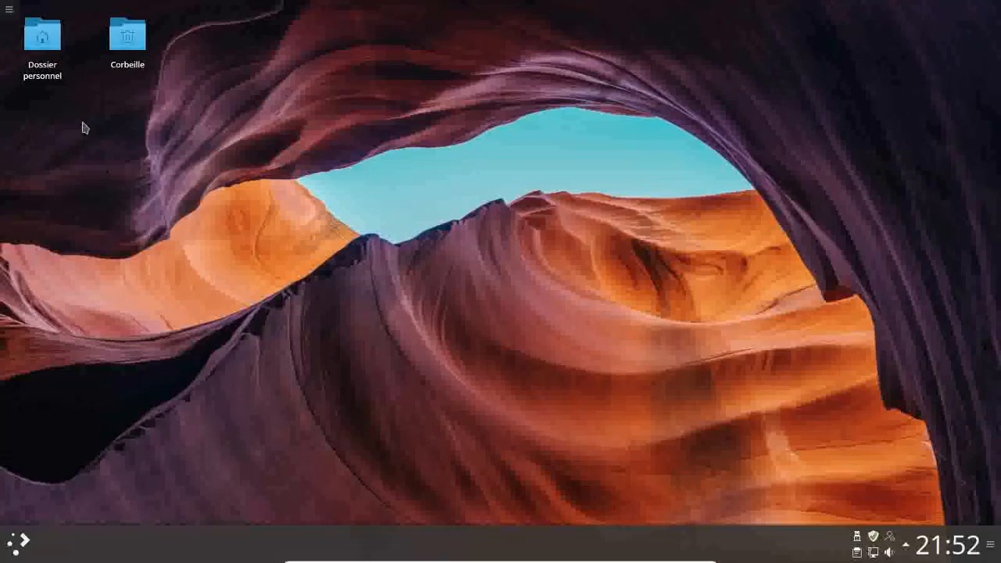
Extract plasma.zip inside the home directory's Téléchargements folder, auto-detecting subfolders.
click(51, 59)
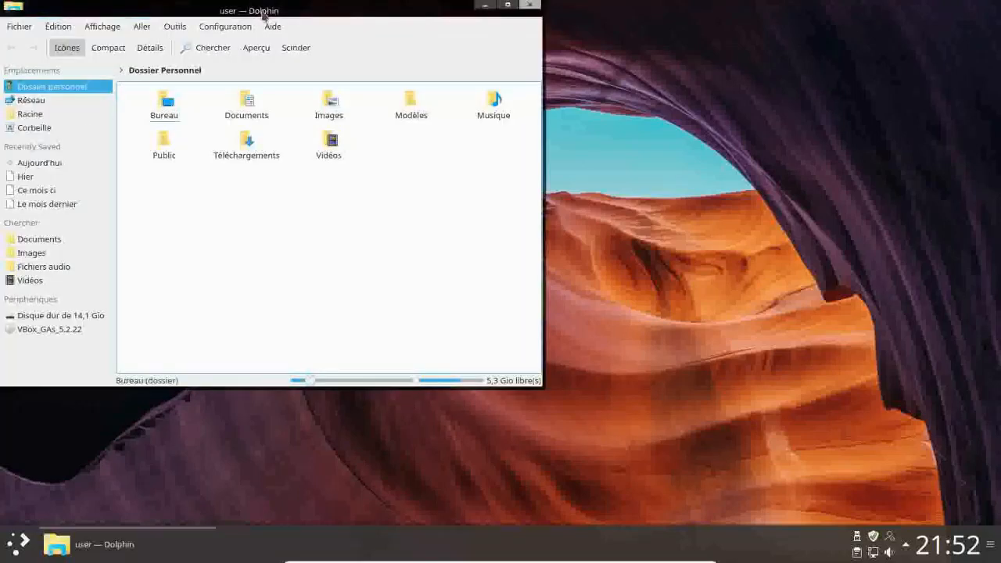
drag(264, 15, 473, 51)
click(454, 194)
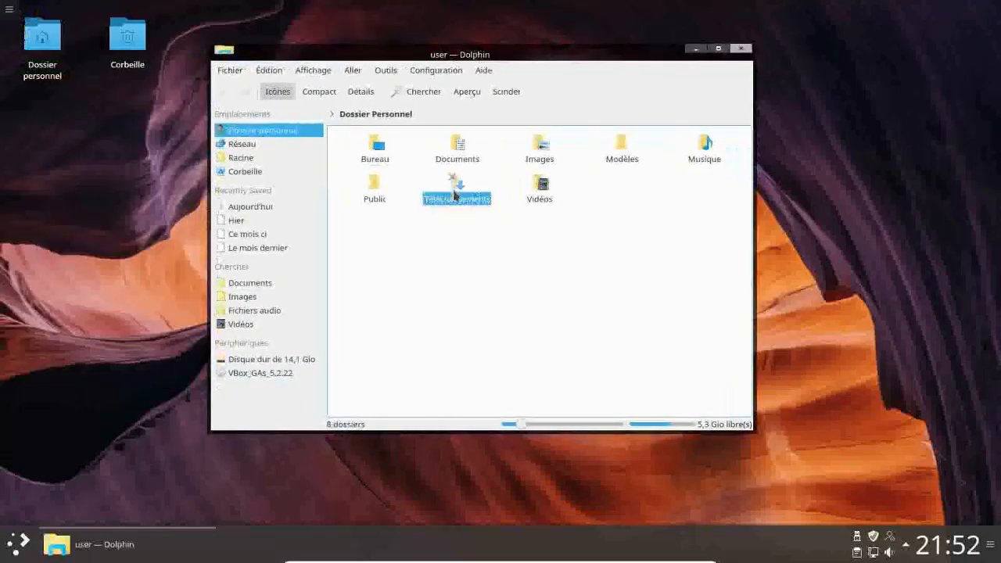
double_click(454, 194)
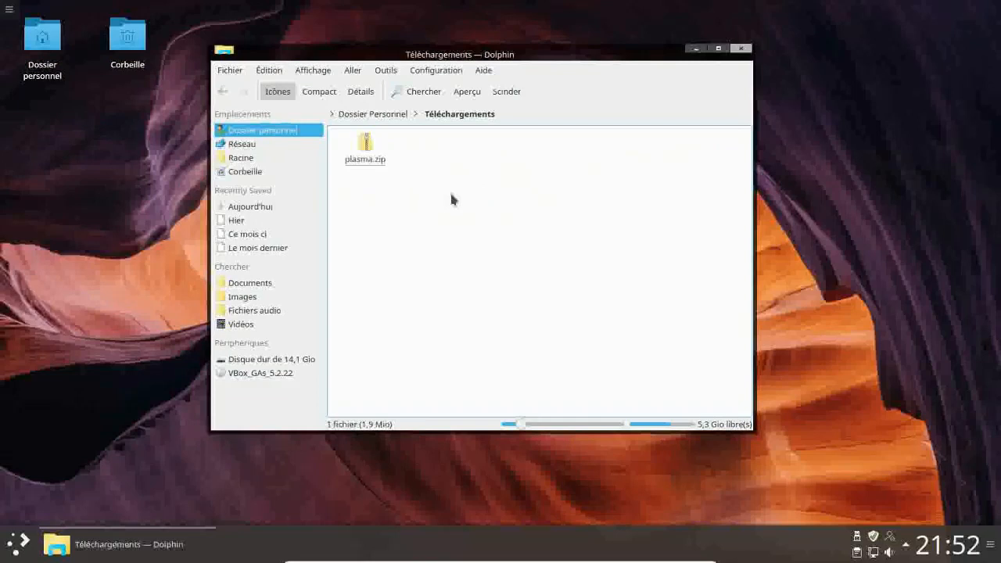
right_click(372, 163)
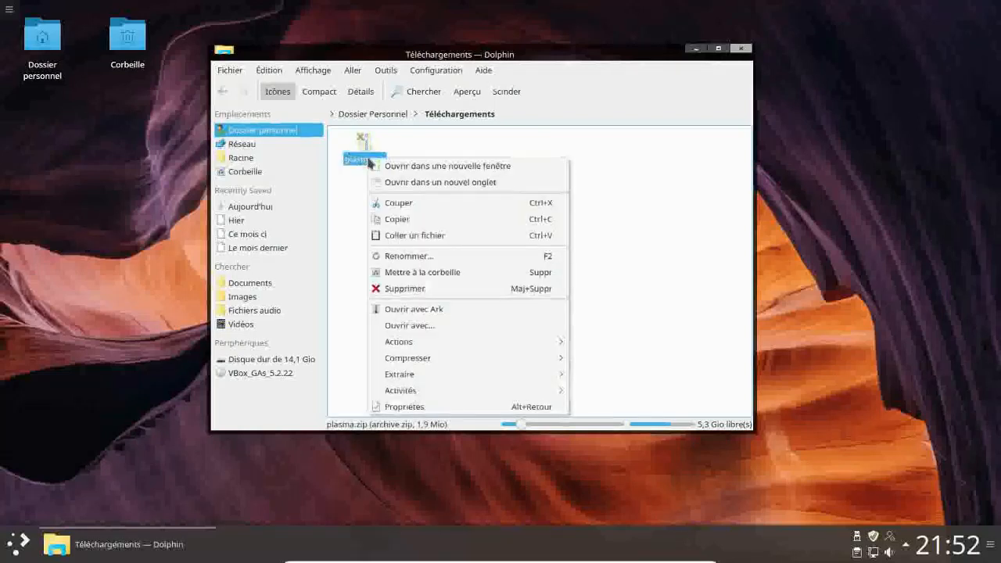
mouse_move(507, 374)
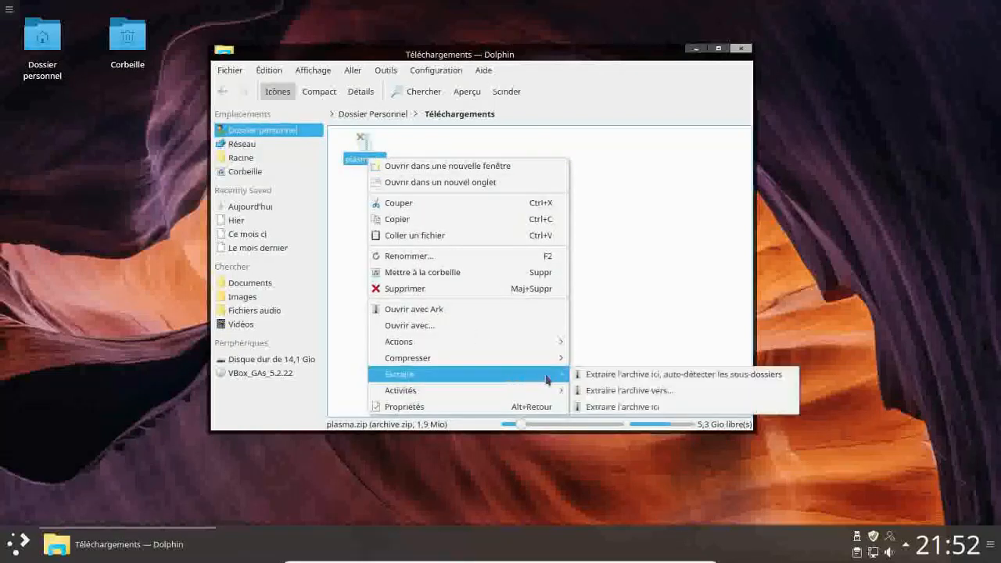
click(595, 376)
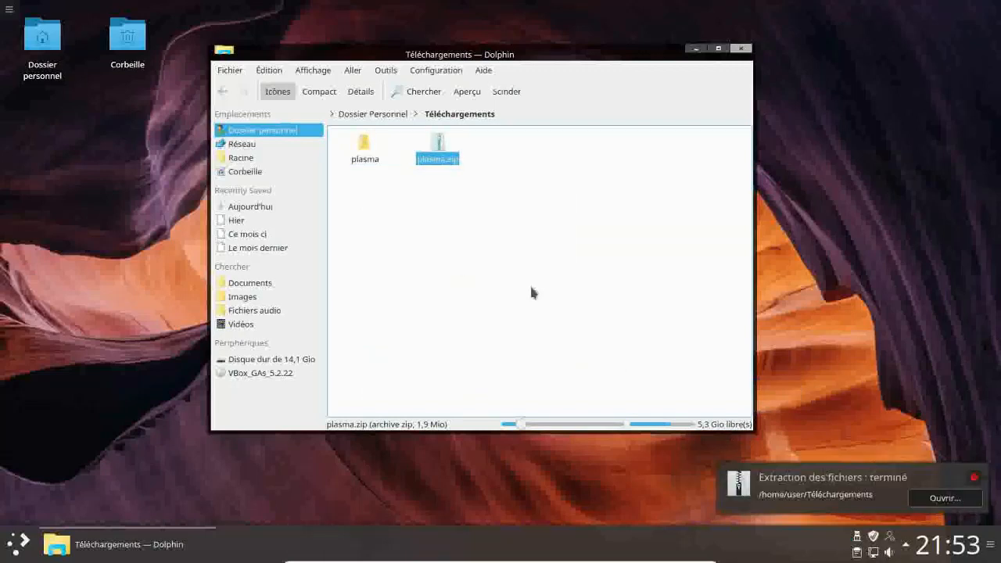
Copy the extracted plasma folder and show hidden files in the home folder.
right_click(373, 164)
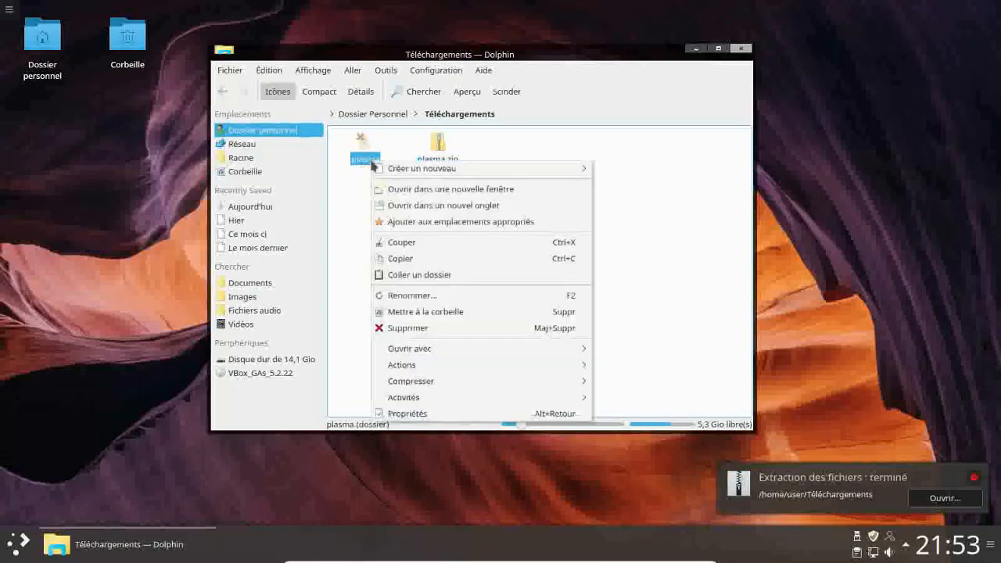
click(410, 268)
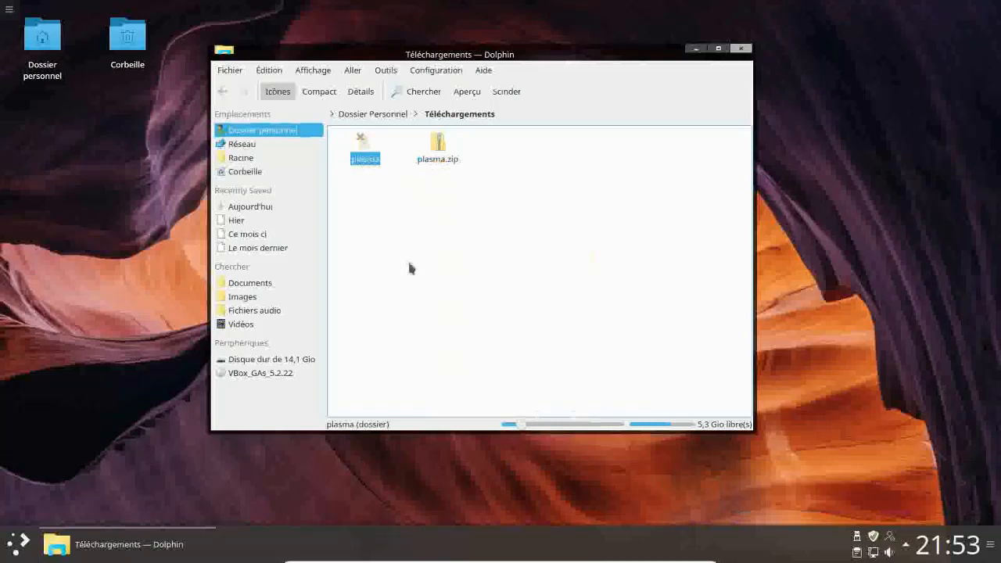
click(245, 134)
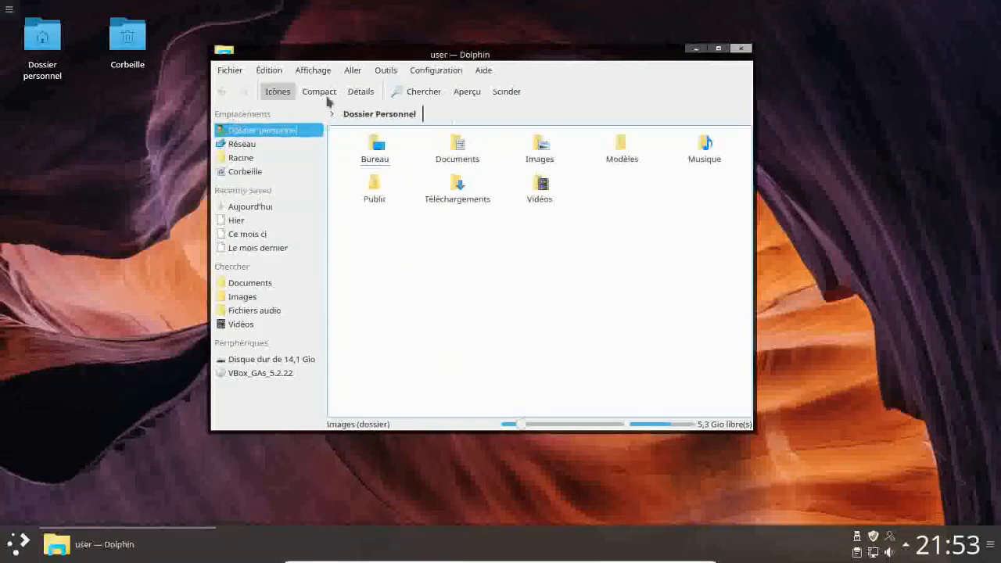
click(300, 77)
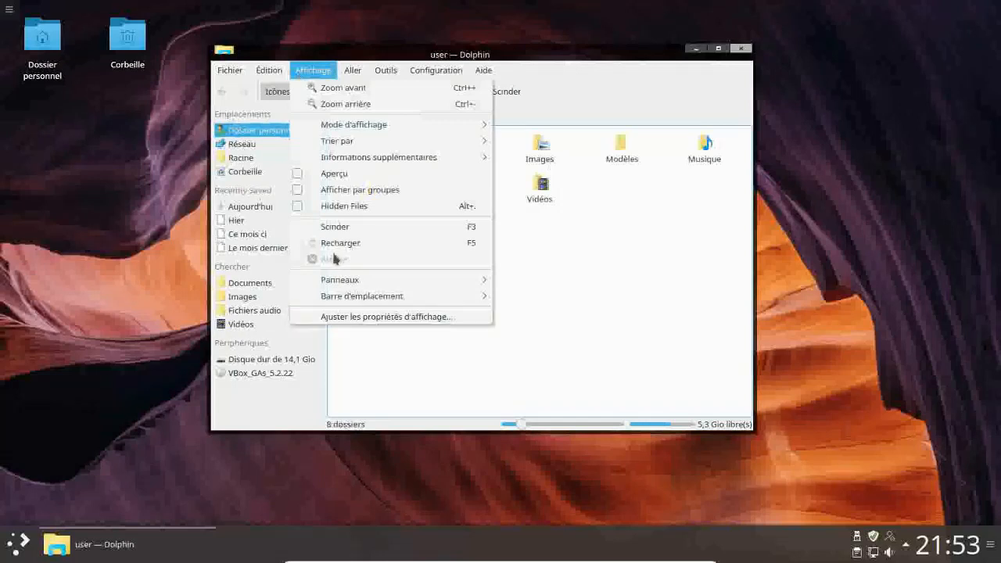
click(296, 208)
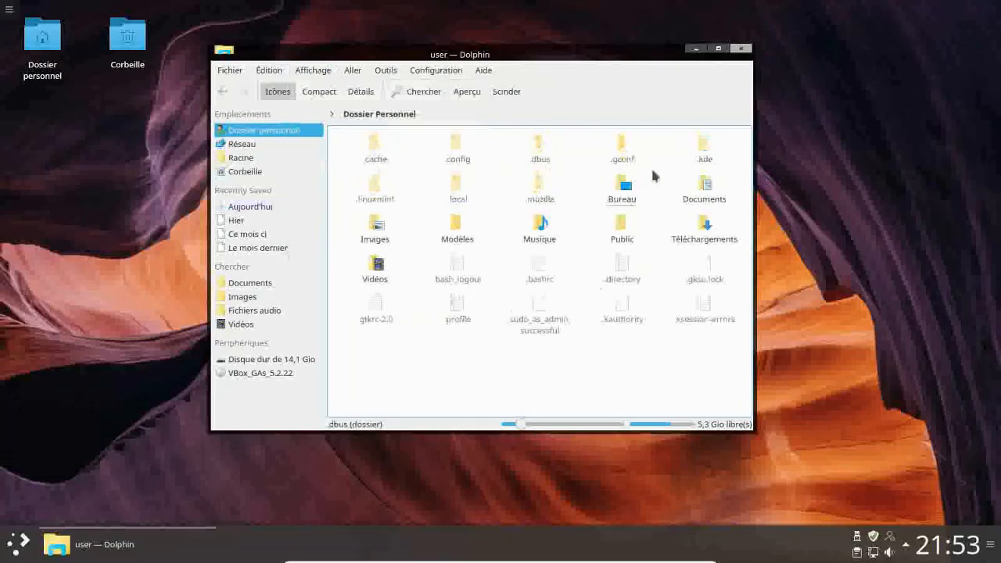
Paste the copied plasma folder into .local/share of the home directory and close the file manager.
click(457, 192)
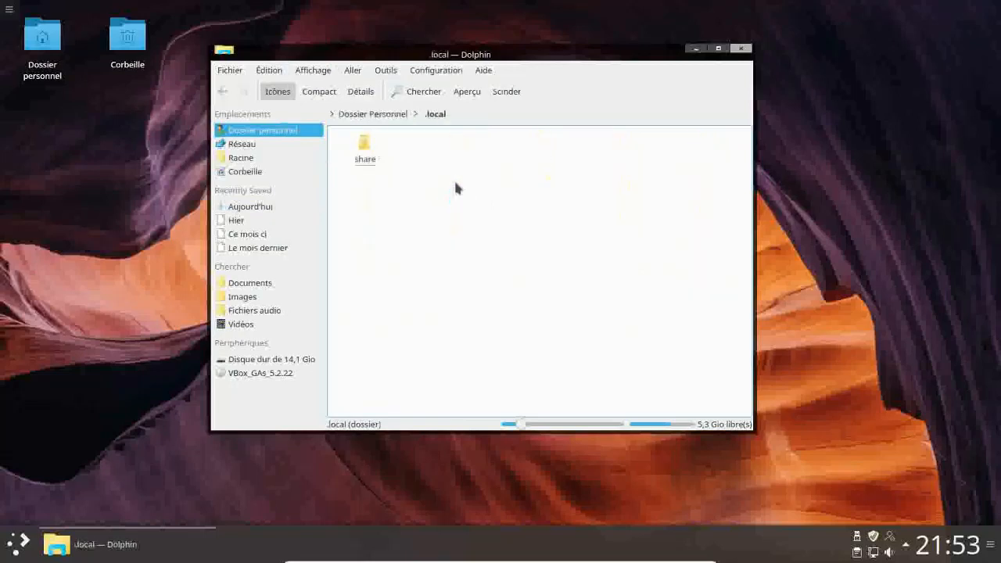
click(363, 156)
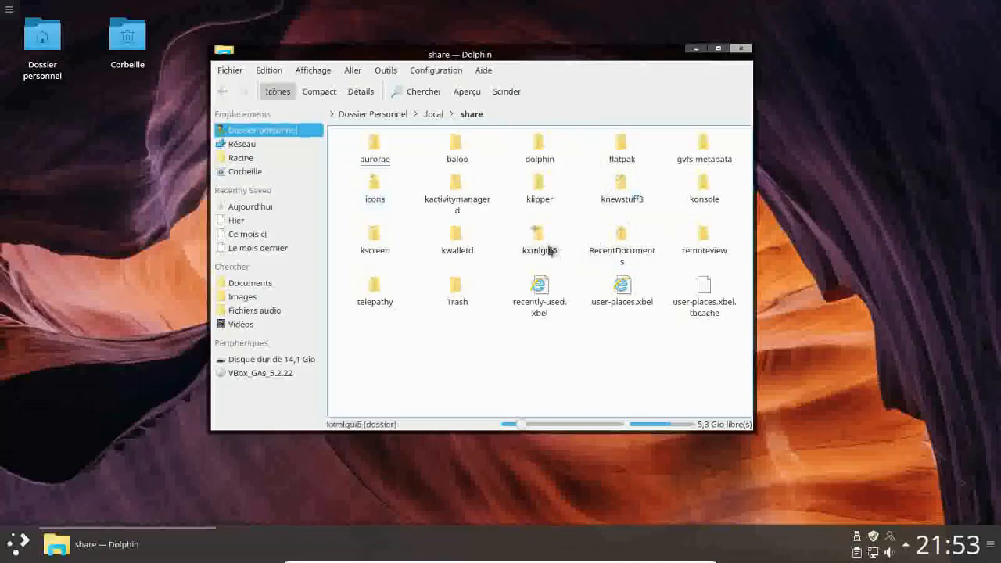
right_click(407, 226)
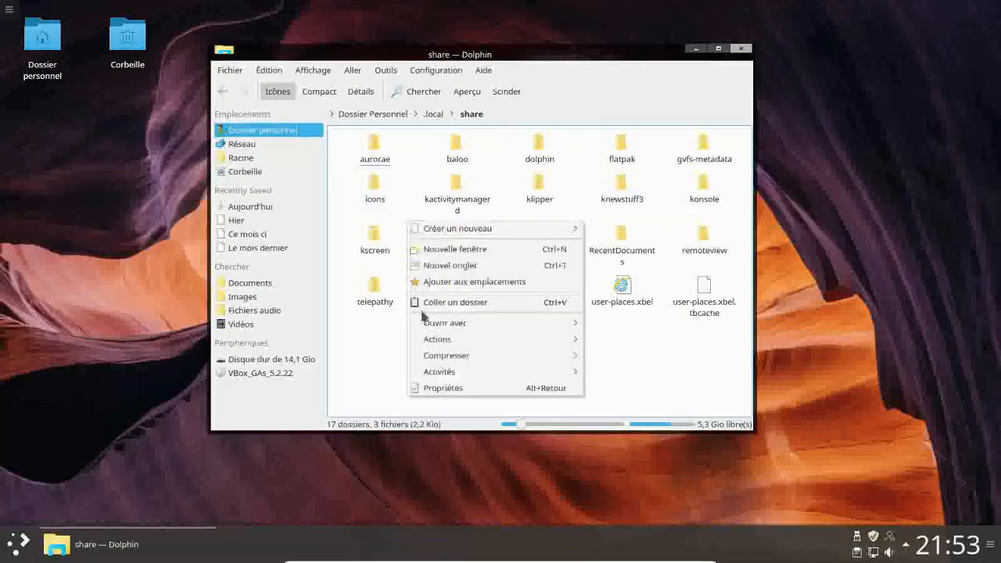
click(423, 306)
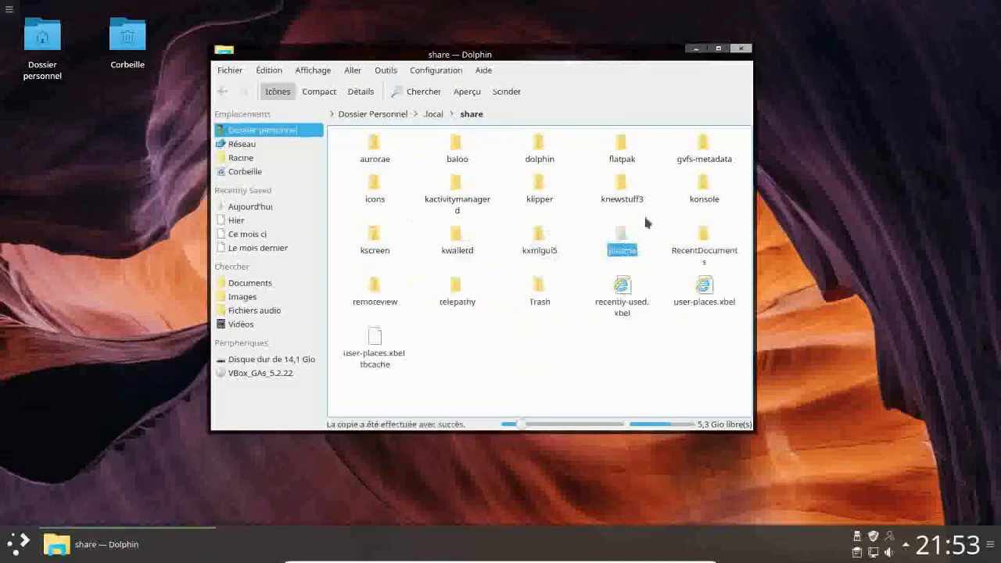
click(740, 52)
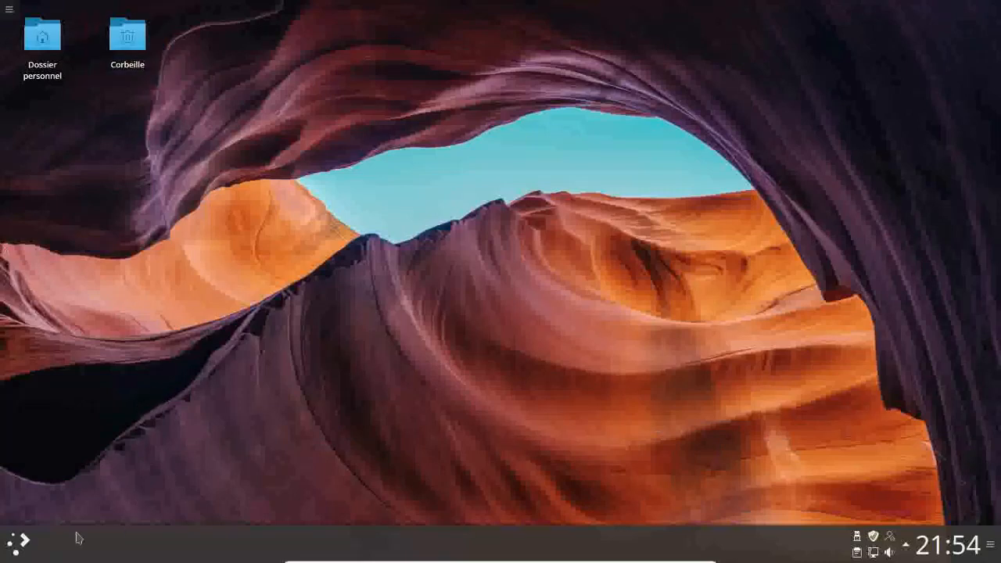
Open the desktop theme settings under workspace appearance in Configuration du système and maximize the window.
click(17, 541)
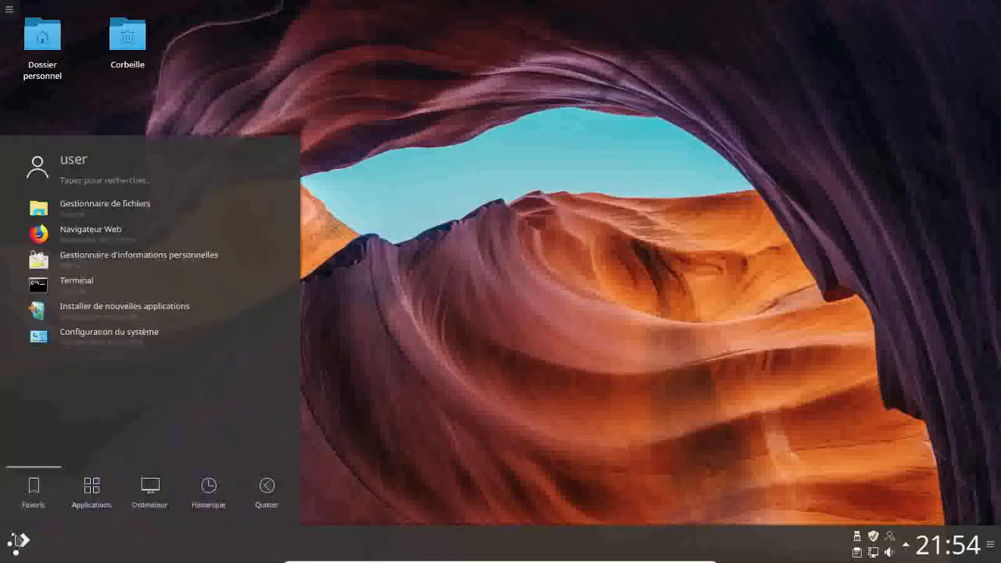
click(108, 338)
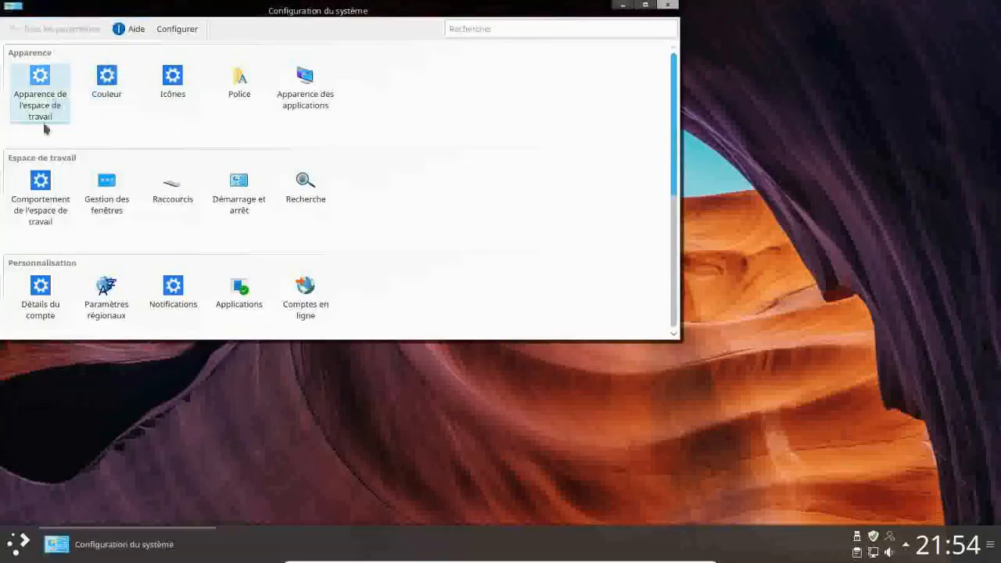
click(49, 120)
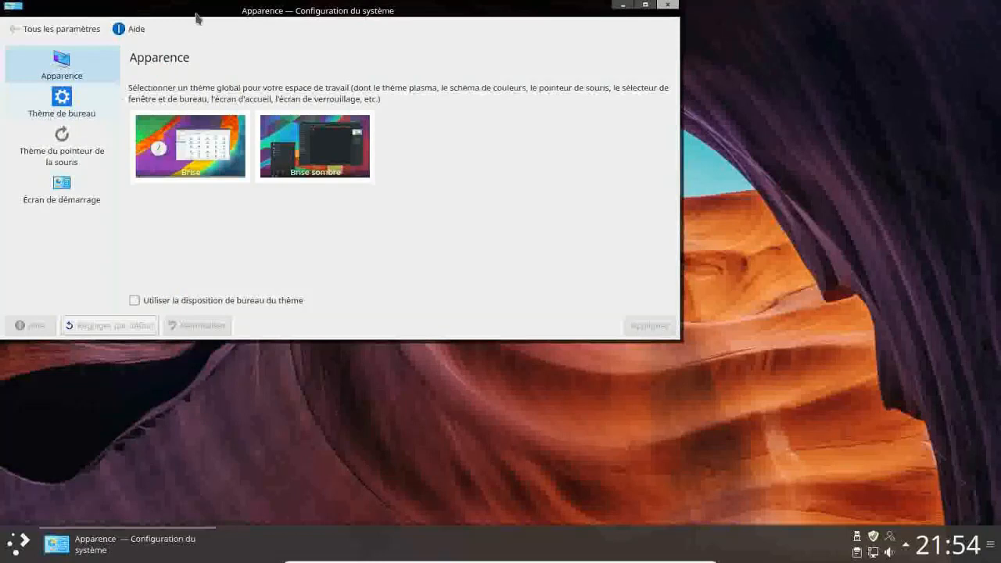
click(66, 105)
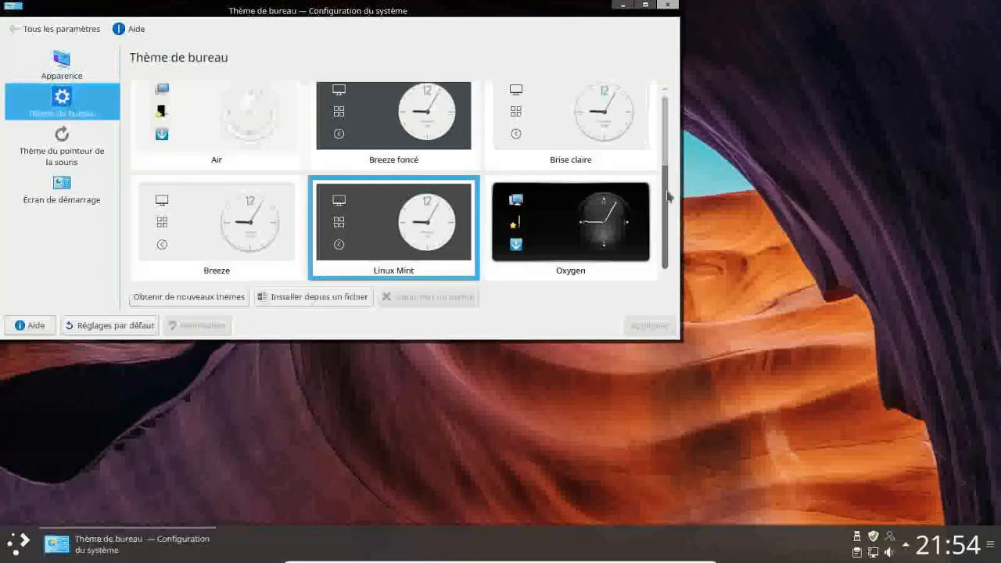
scroll(670, 162, up, 3)
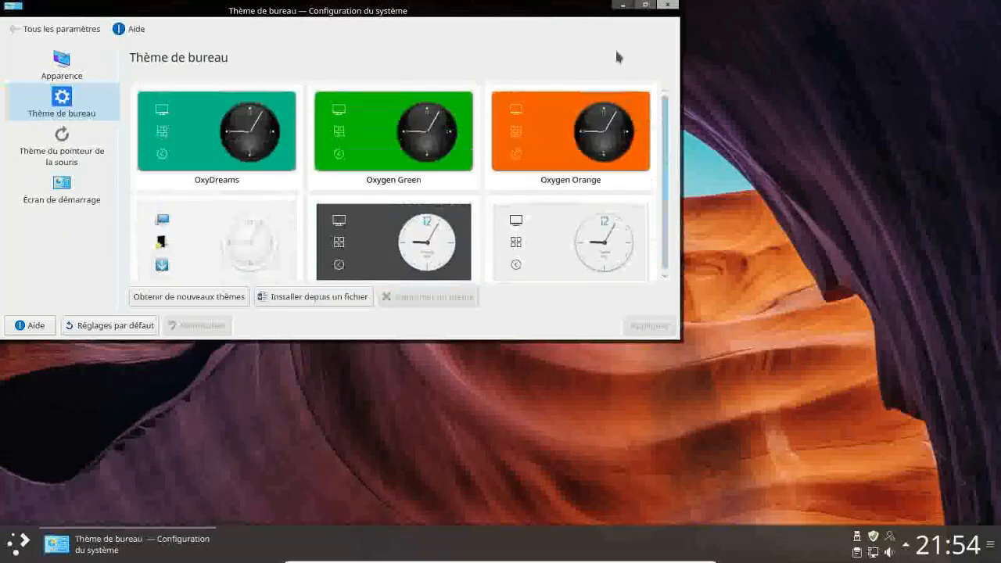
click(645, 4)
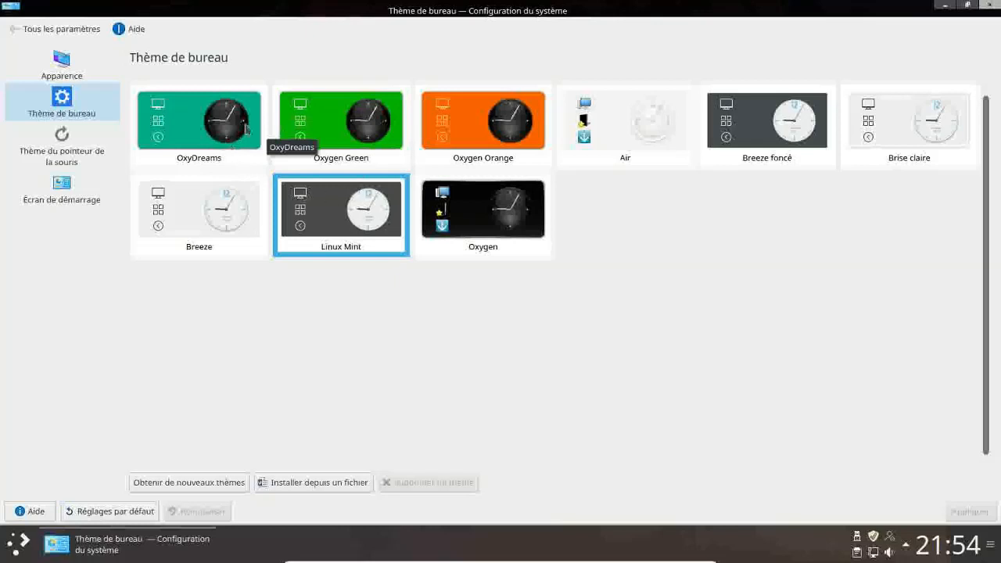
Apply the OxyDreams desktop theme after trying the Oxygen Green and Oxygen Orange selections.
click(178, 137)
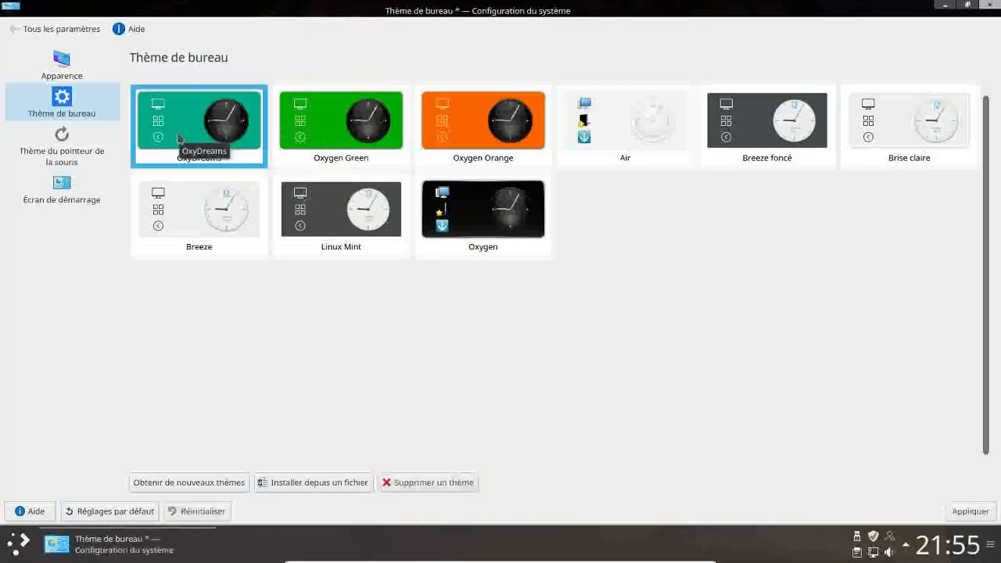
click(395, 143)
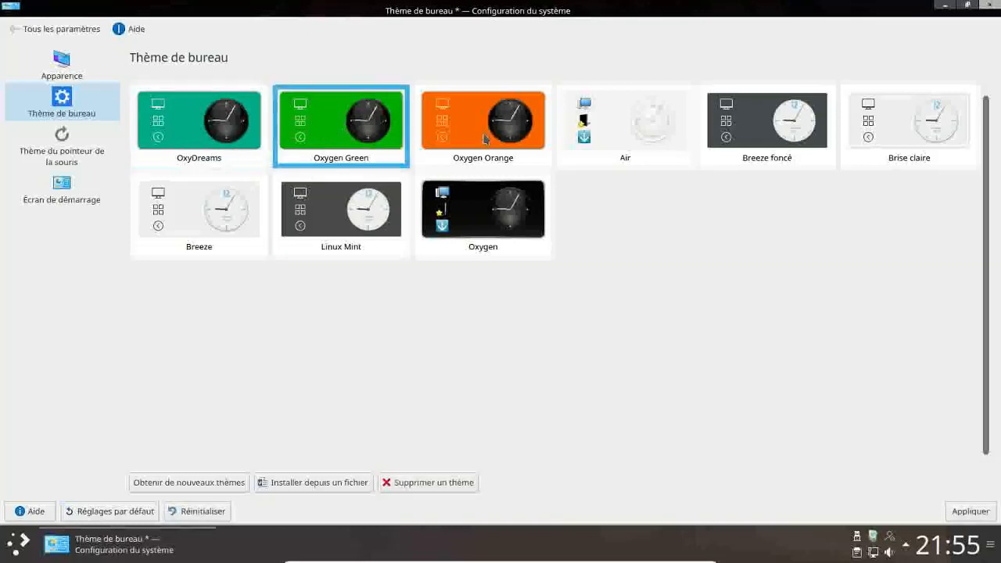
click(426, 138)
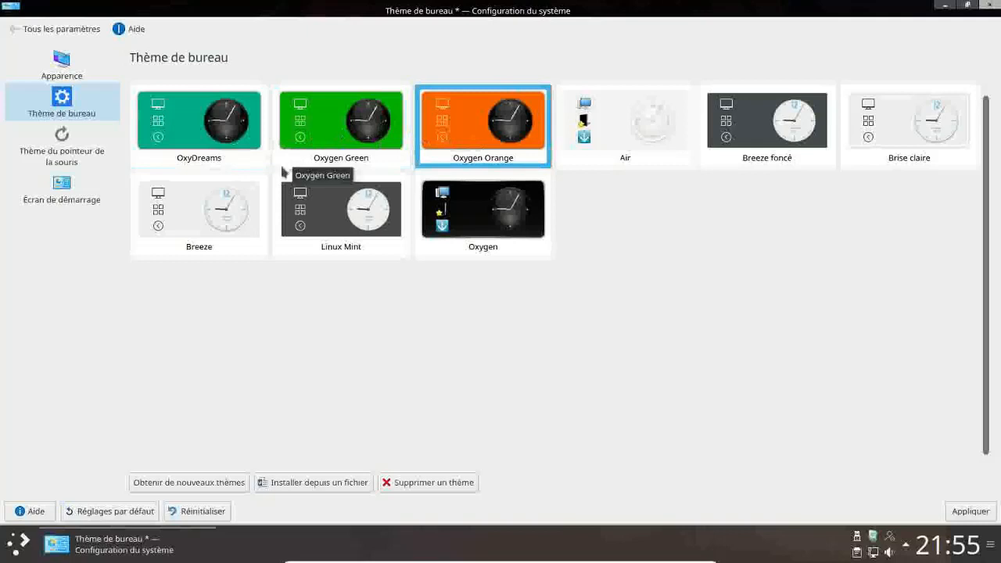
click(186, 146)
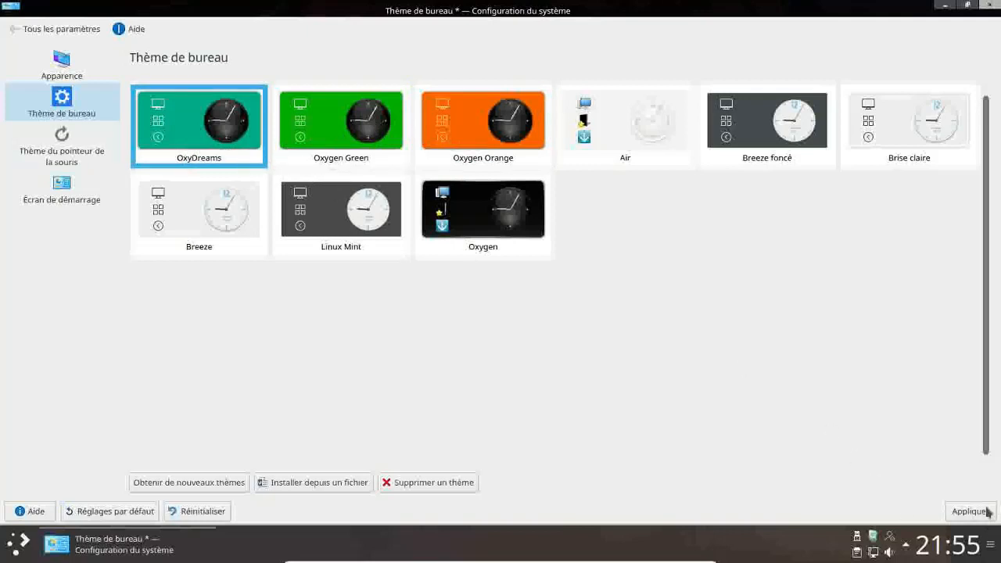
click(988, 512)
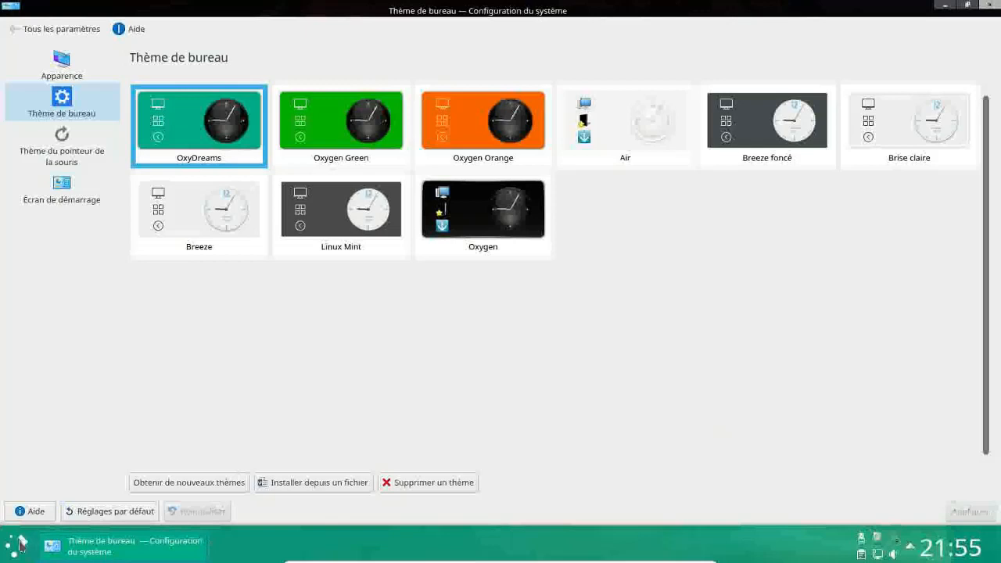
Examine how the application launcher's sections look with the OxyDreams theme, and close the launcher.
click(22, 543)
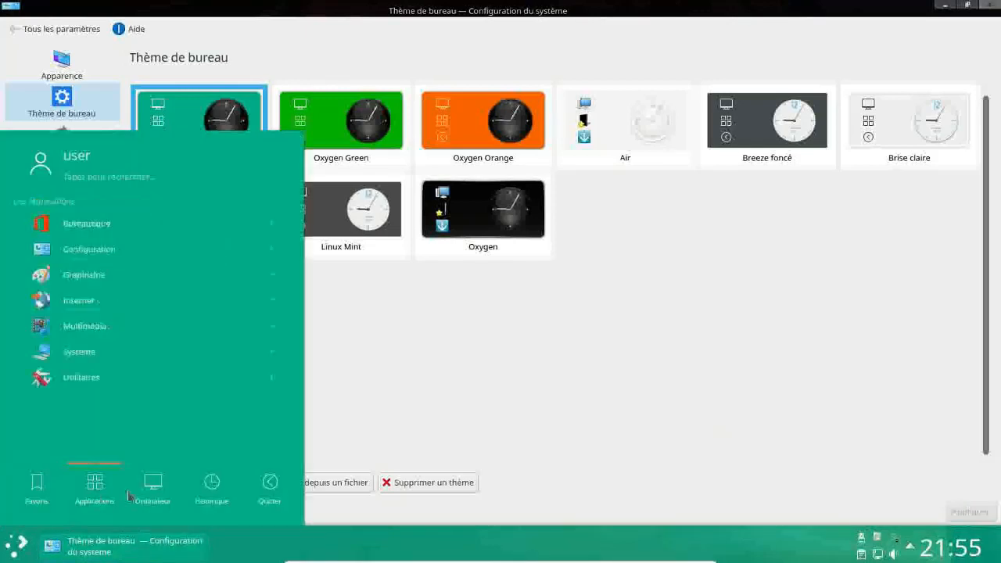
mouse_move(157, 490)
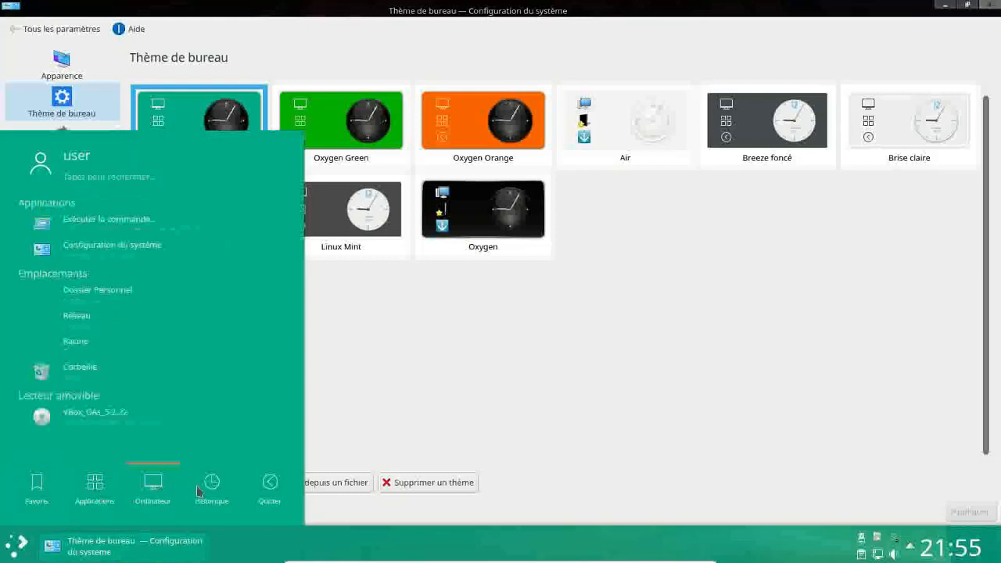
mouse_move(210, 489)
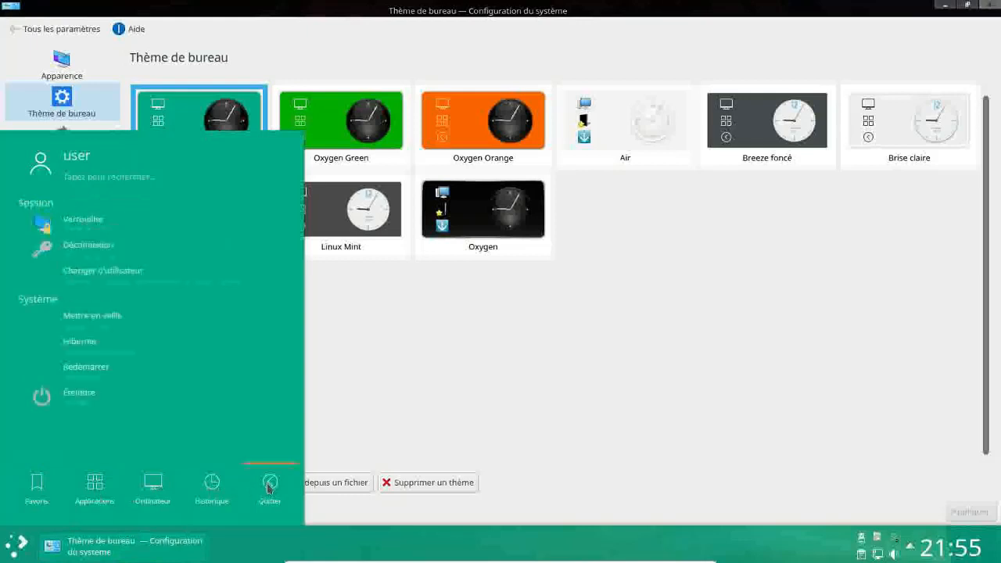
mouse_move(144, 491)
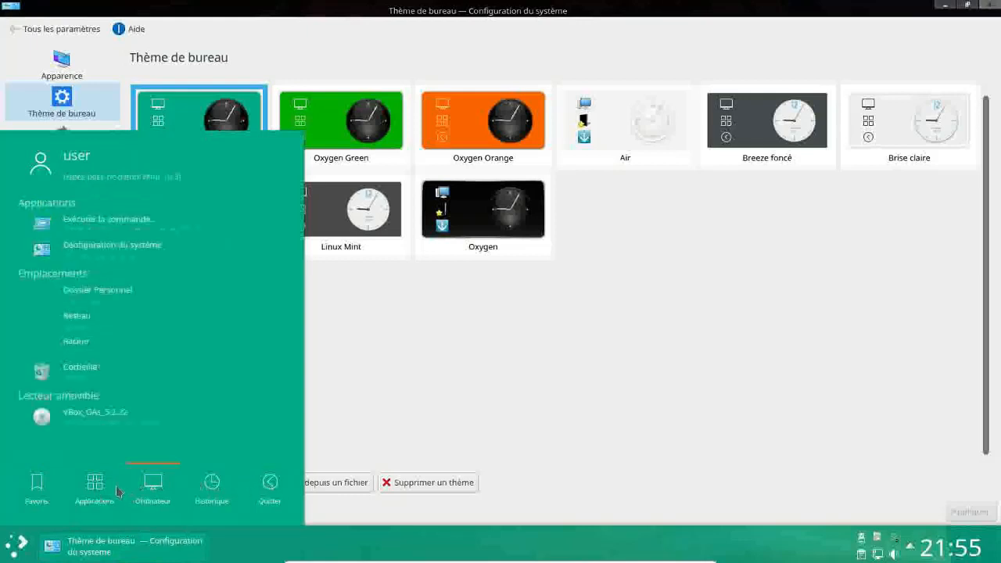
mouse_move(45, 487)
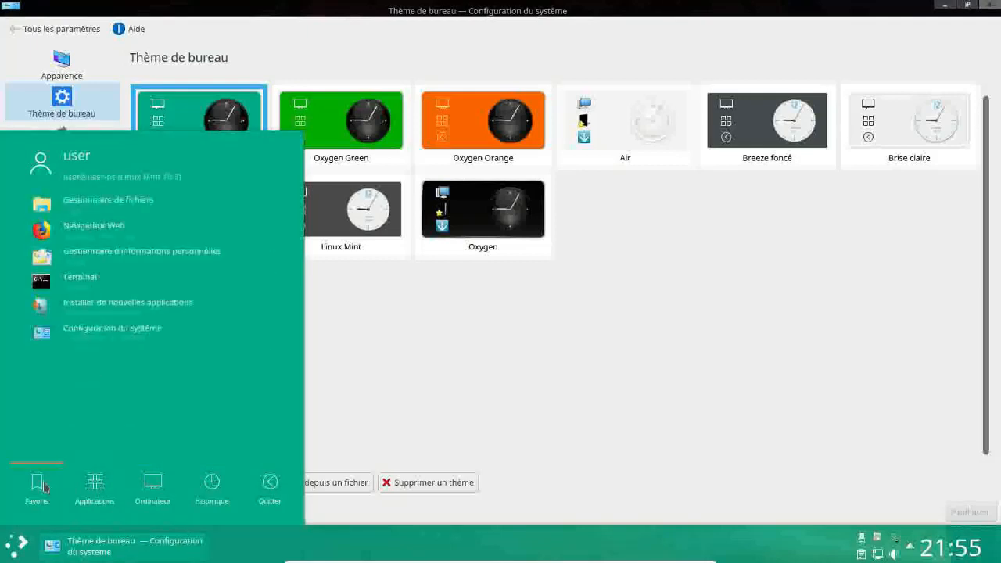
click(379, 388)
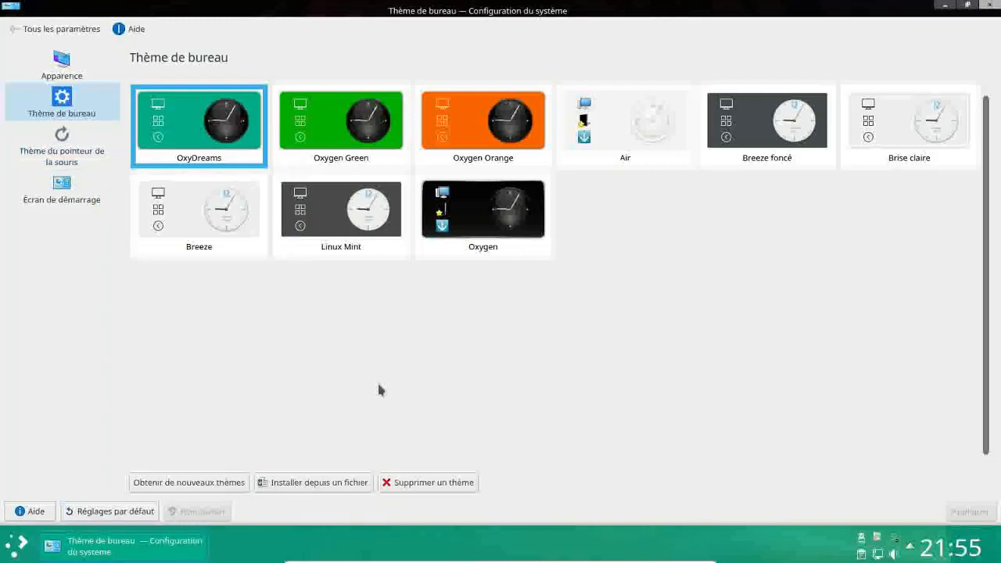
Apply the Oxygen Green desktop theme.
click(355, 135)
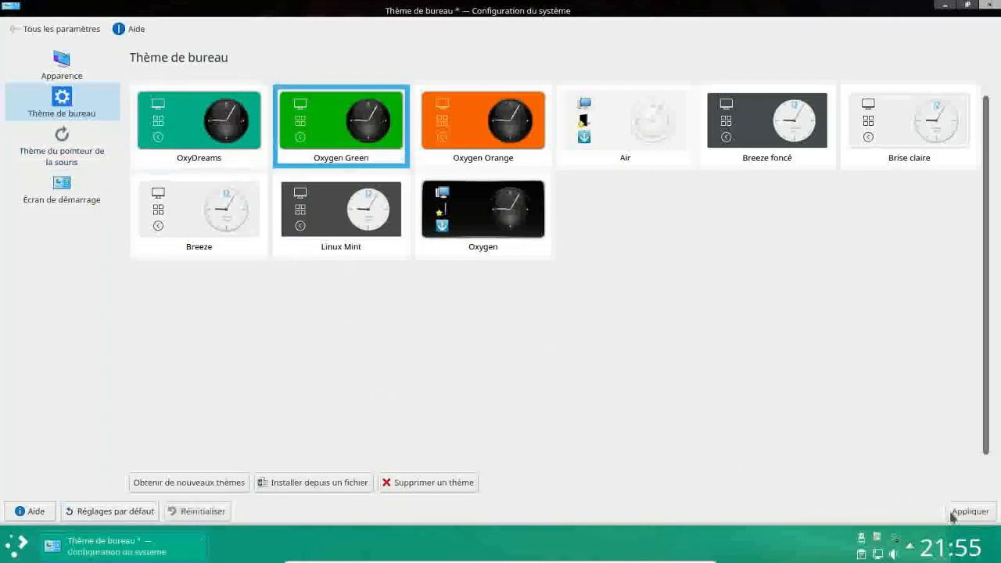
click(953, 516)
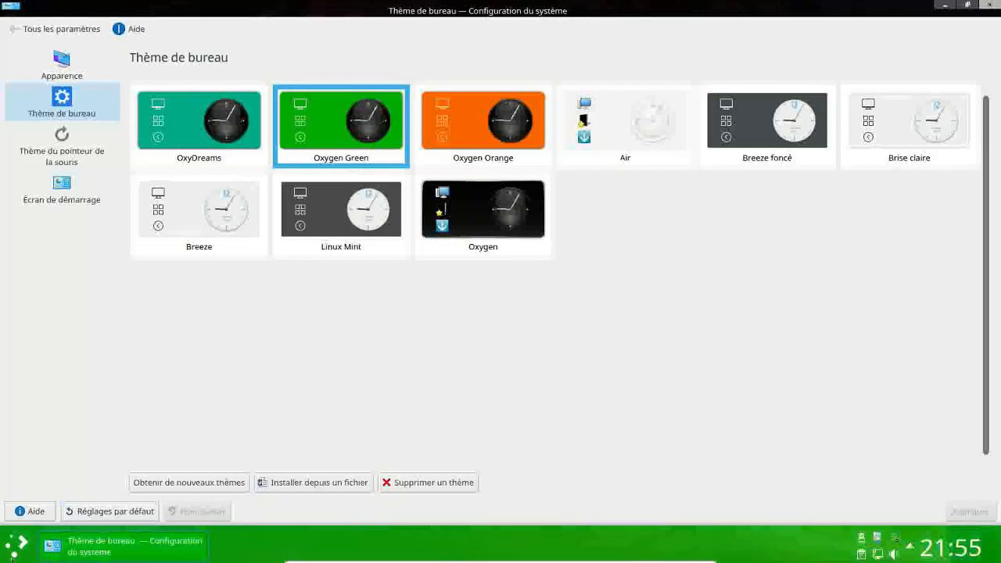
Check the application launcher's appearance with the Oxygen Green theme, and apply the Oxygen Orange desktop theme.
click(15, 548)
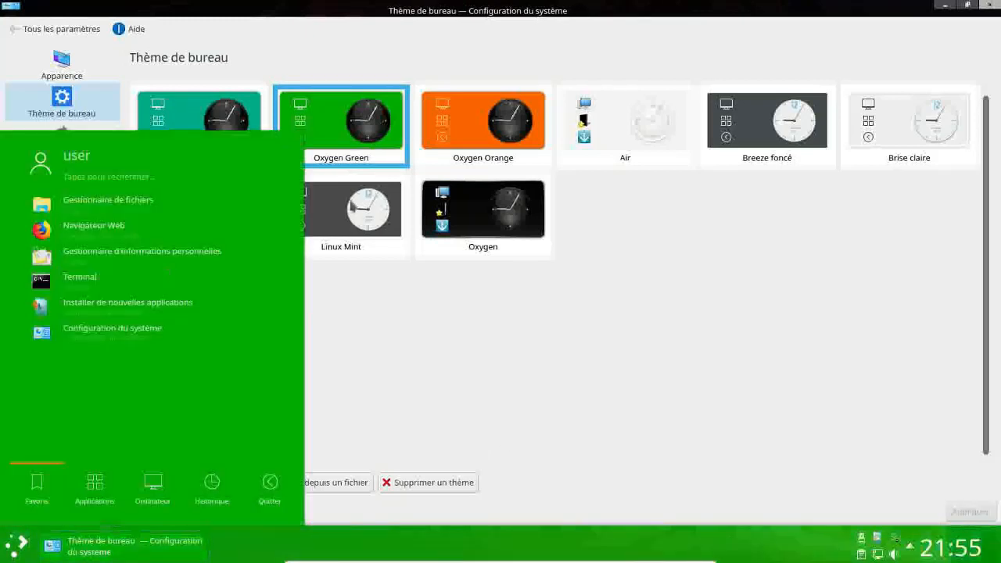
click(472, 146)
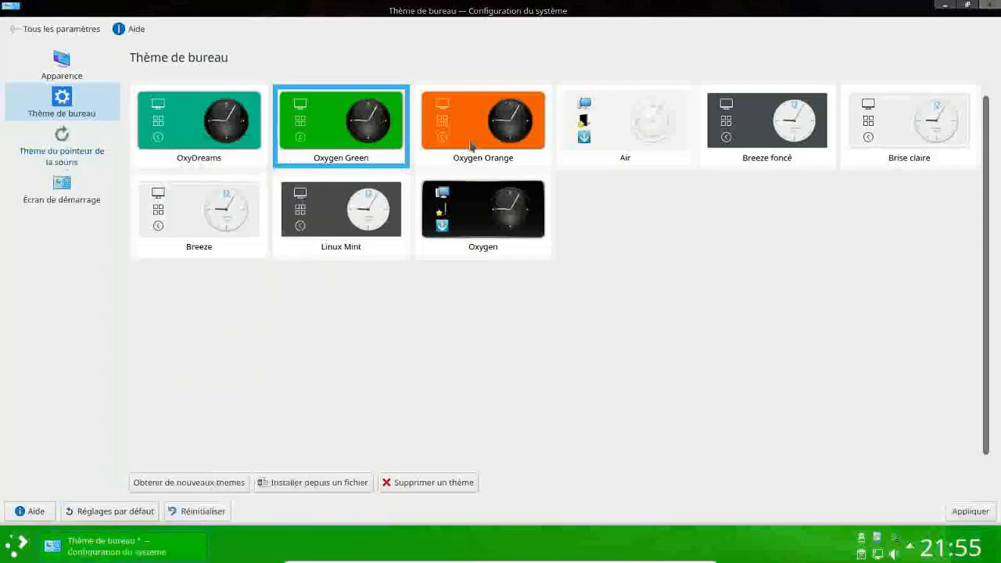
click(472, 146)
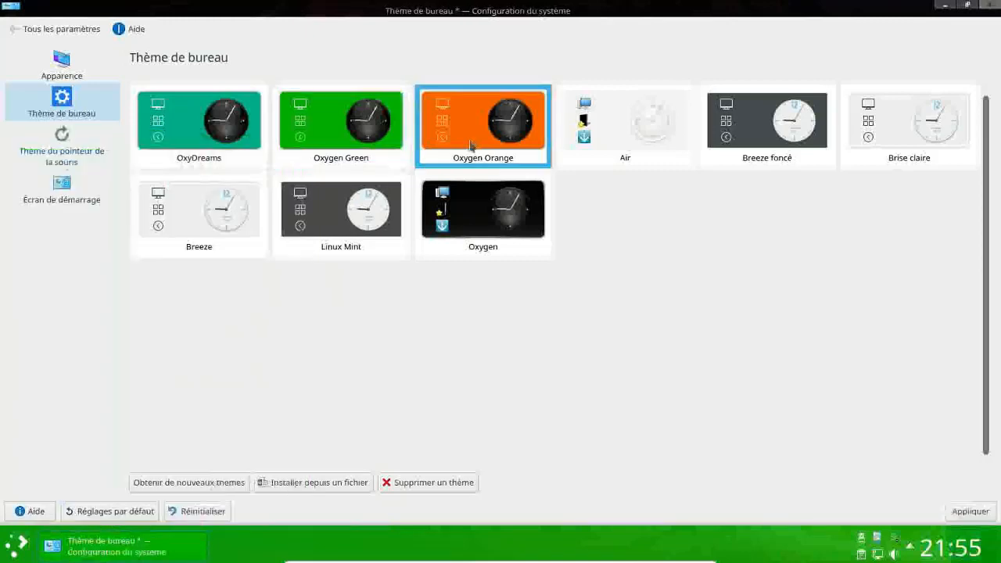
click(967, 512)
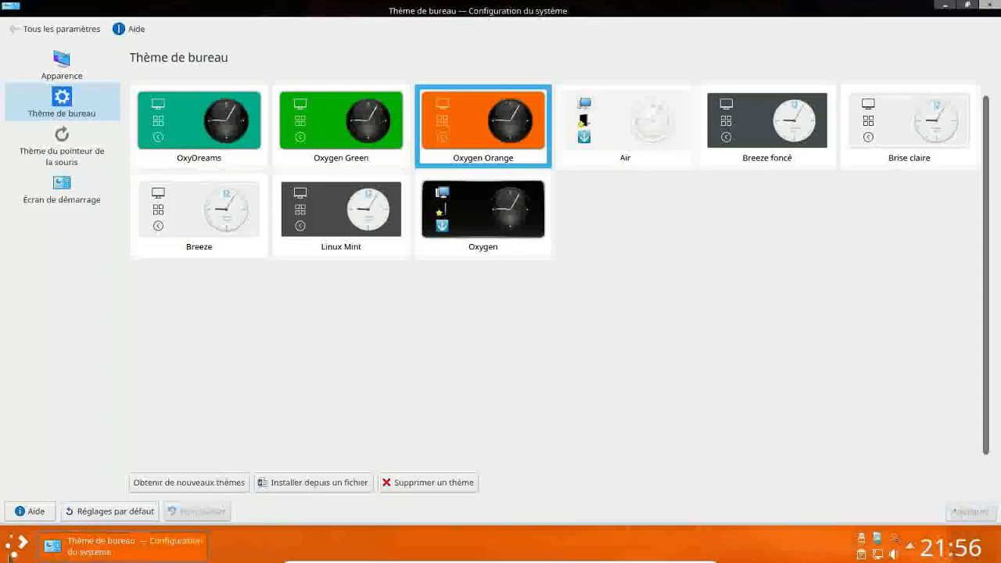
Examine how the application launcher's sections look with the Oxygen Orange theme, and close the system settings window.
click(14, 546)
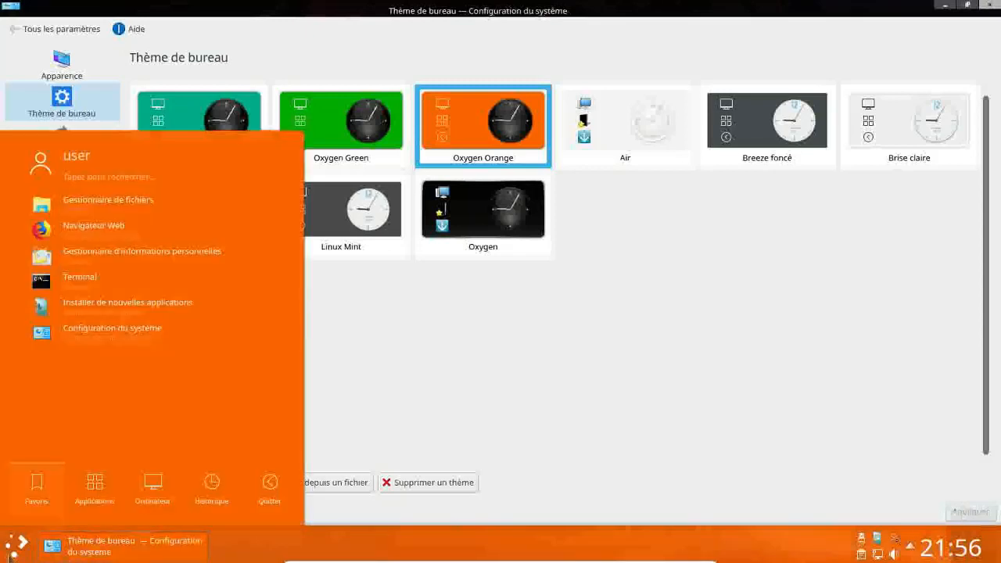
click(118, 495)
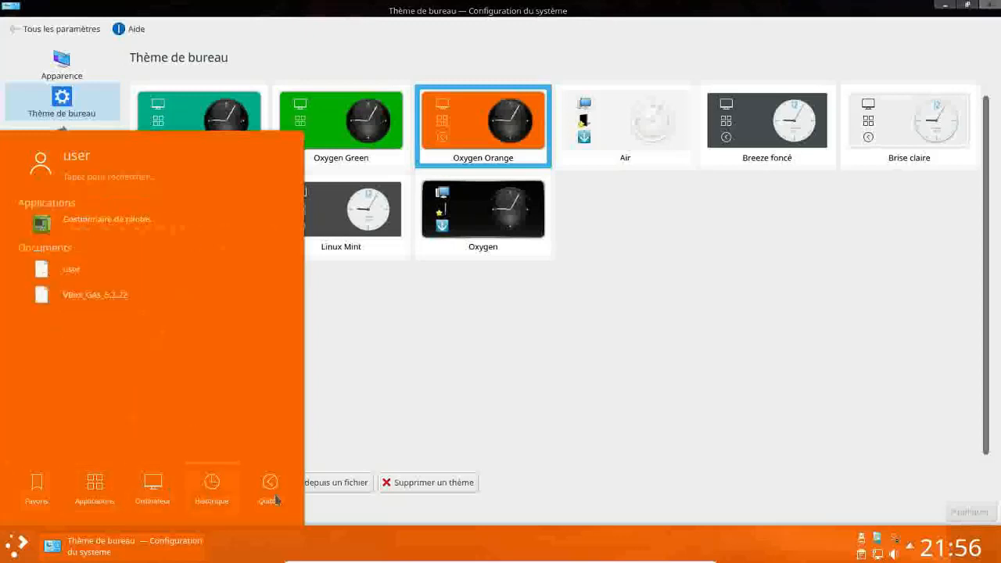
mouse_move(272, 495)
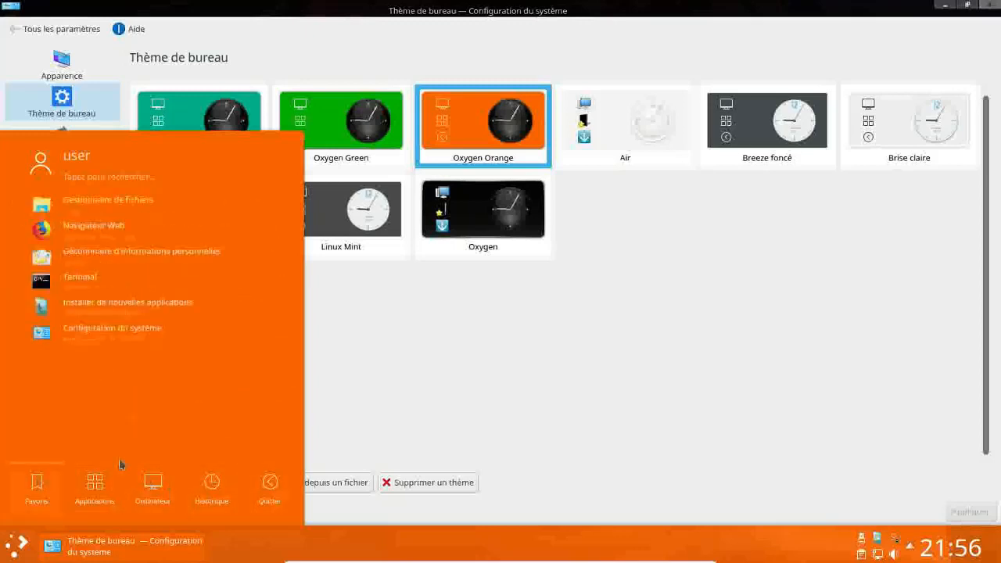
mouse_move(39, 482)
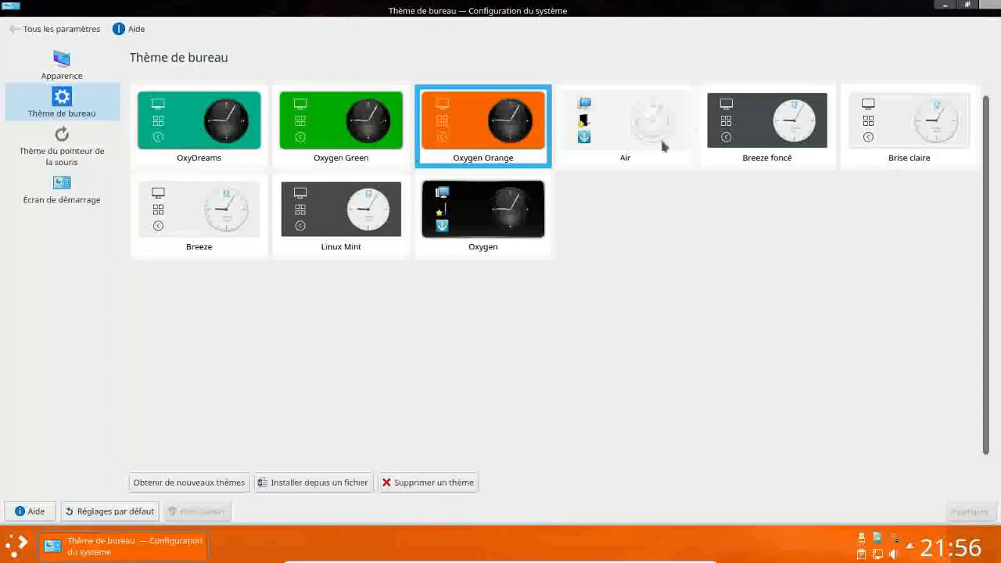
key(alt+F4)
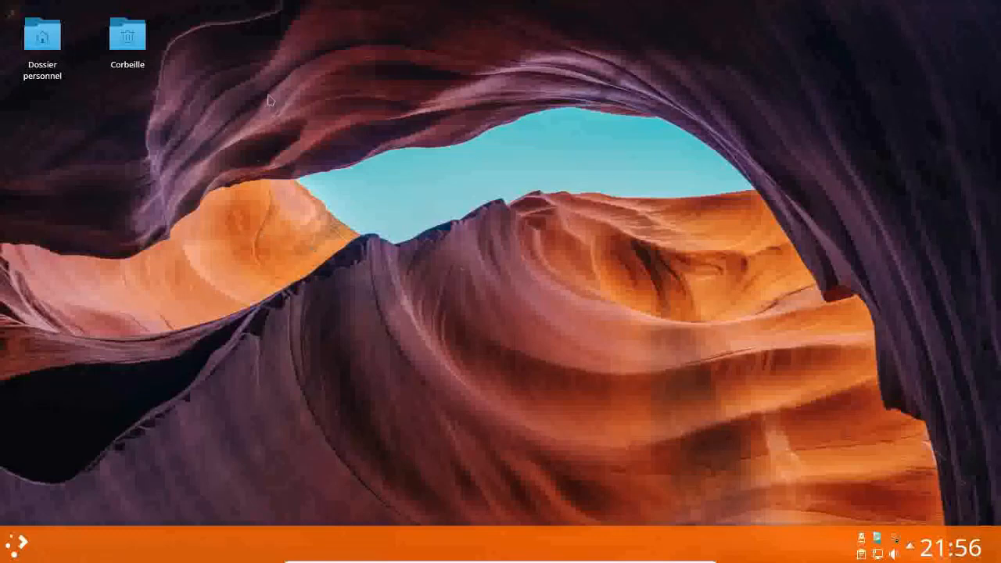